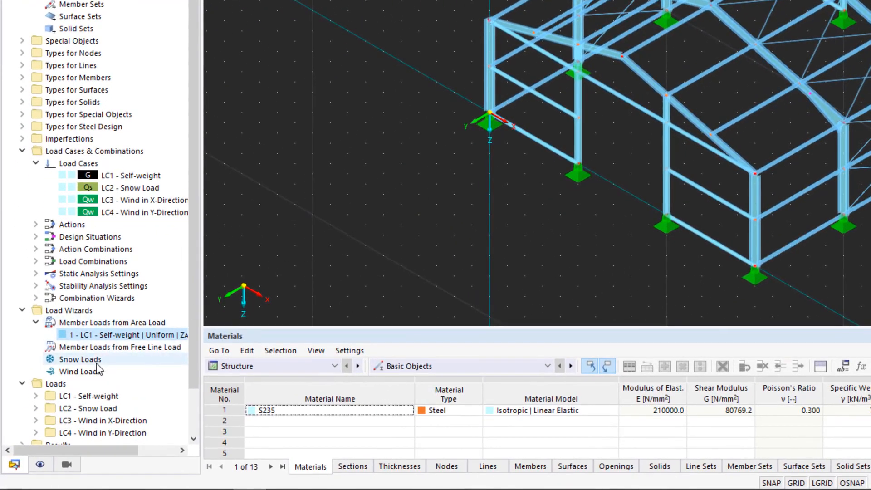
Create a new snow load wizard entry with the Duopitch roof type
left_click(96, 363)
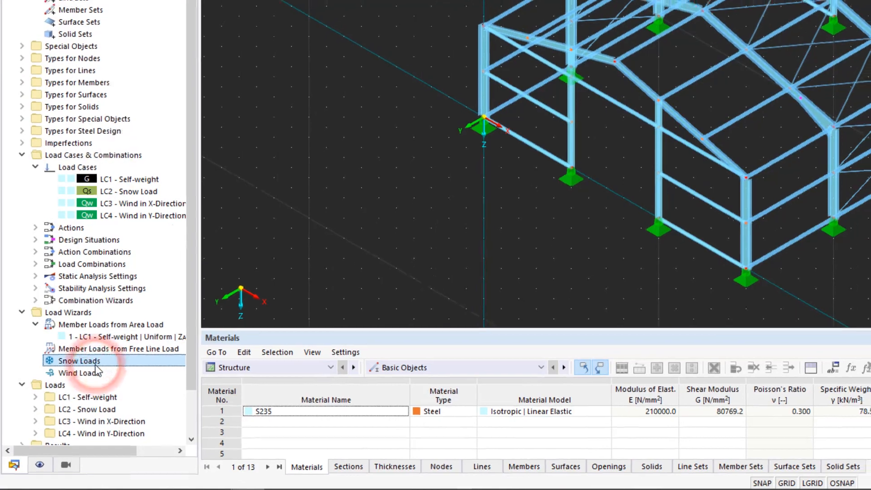
double_click(95, 365)
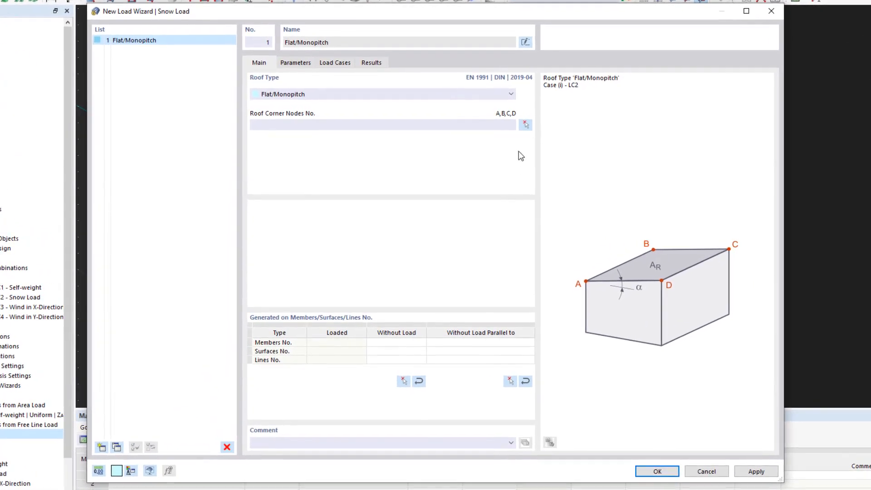
left_click(511, 93)
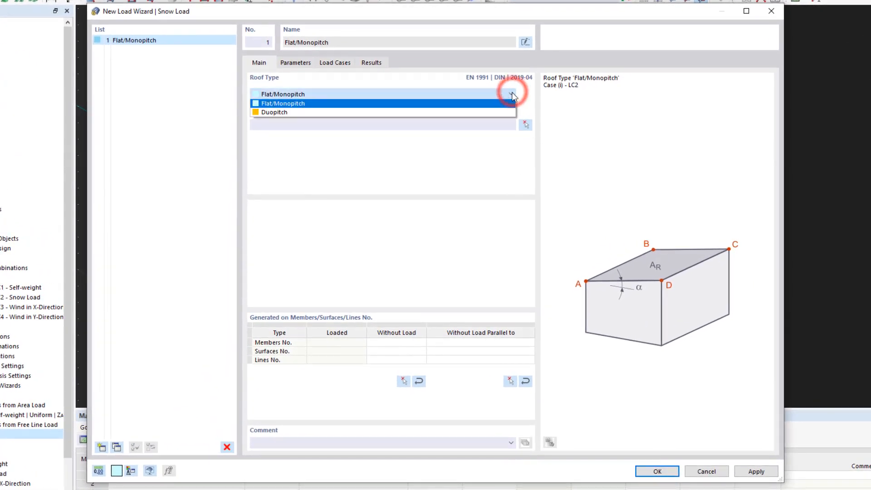
left_click(508, 112)
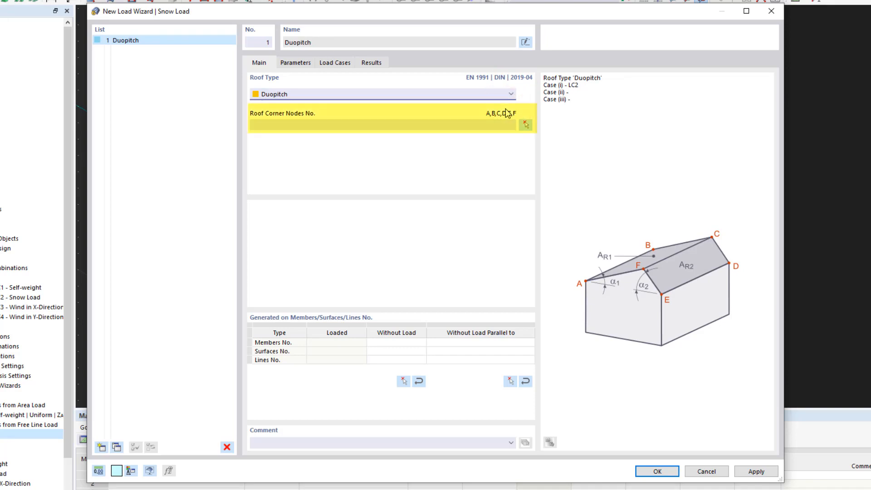
Assign nodes 2, 42, 43, 49, 9 and 3 in that order as roof corners A to F of the snow load
left_click(525, 125)
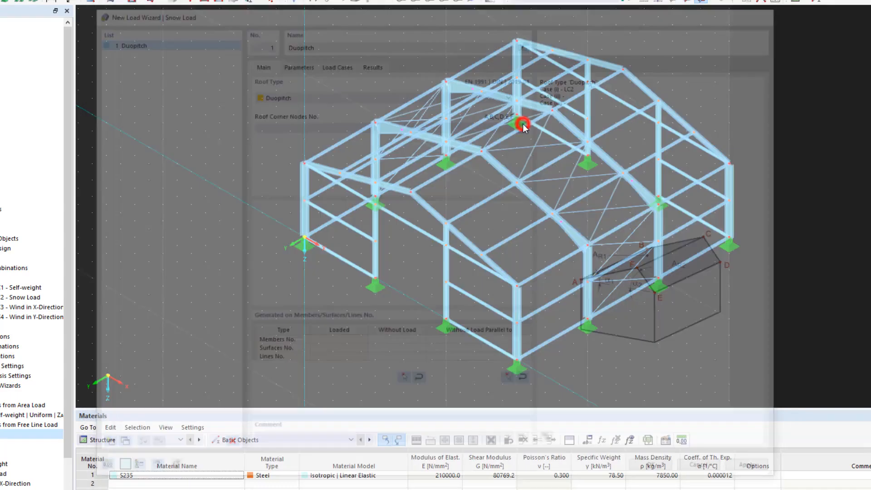
left_click(304, 164)
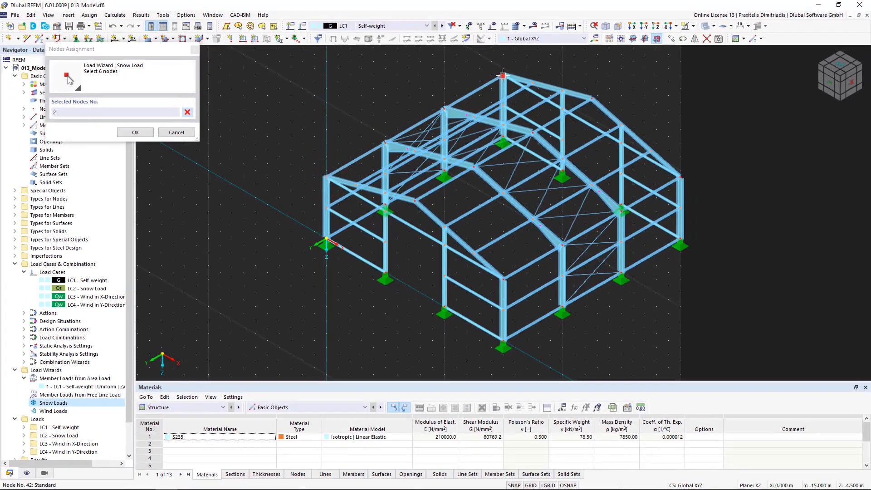
left_click(503, 75)
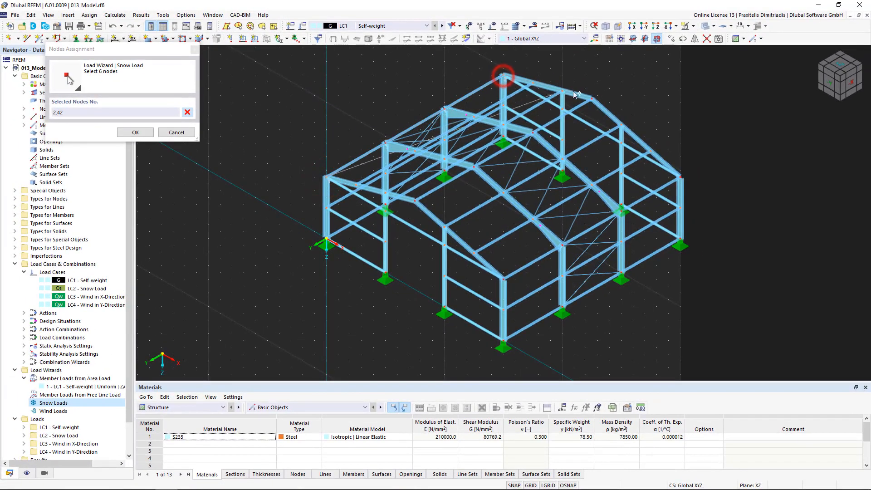
left_click(591, 97)
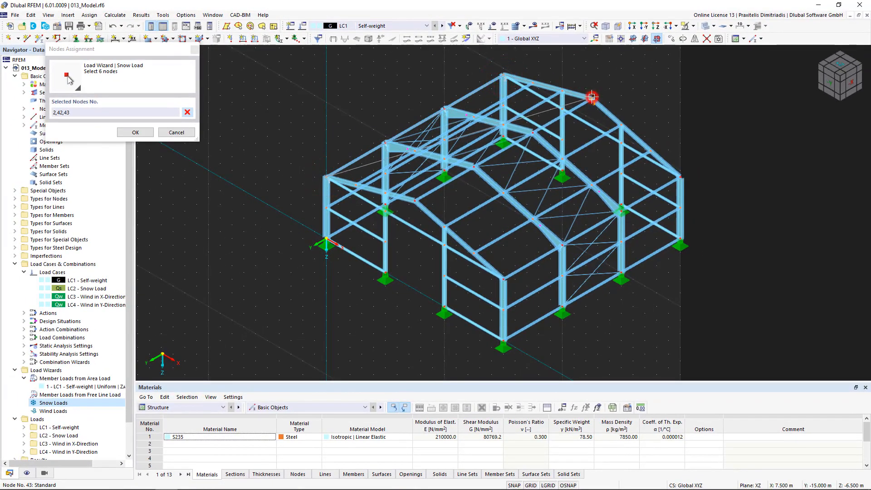
left_click(679, 176)
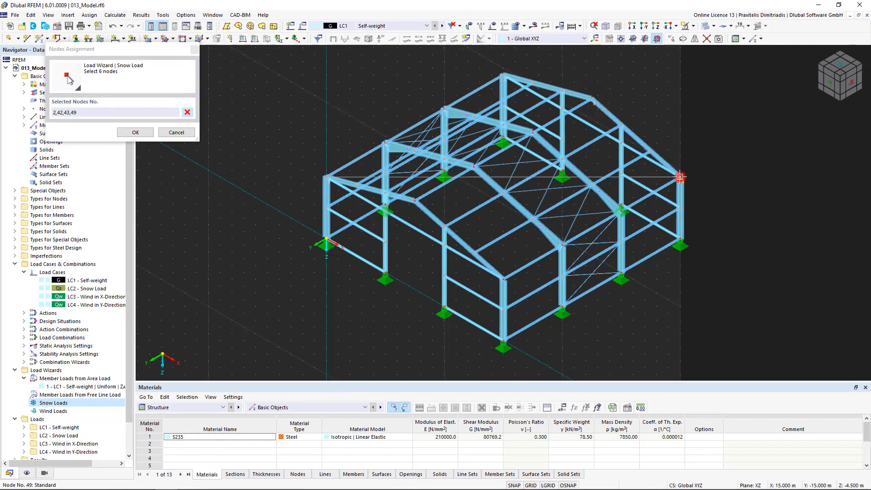
left_click(505, 278)
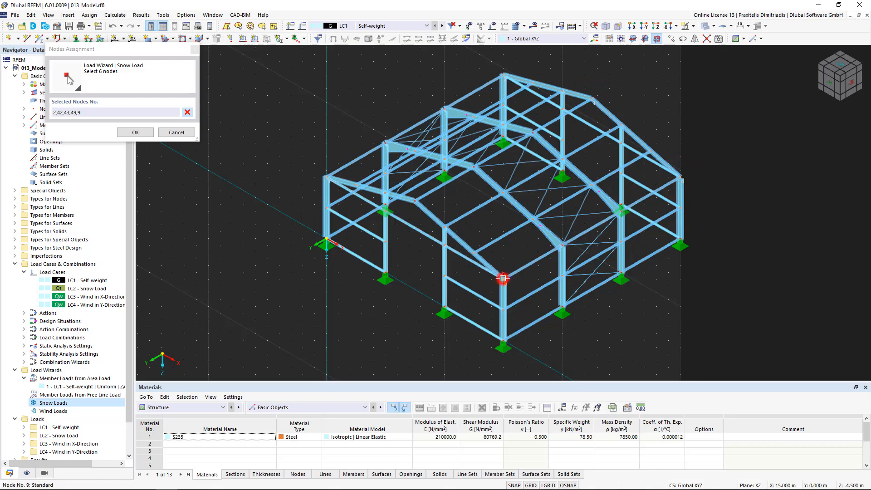
left_click(415, 200)
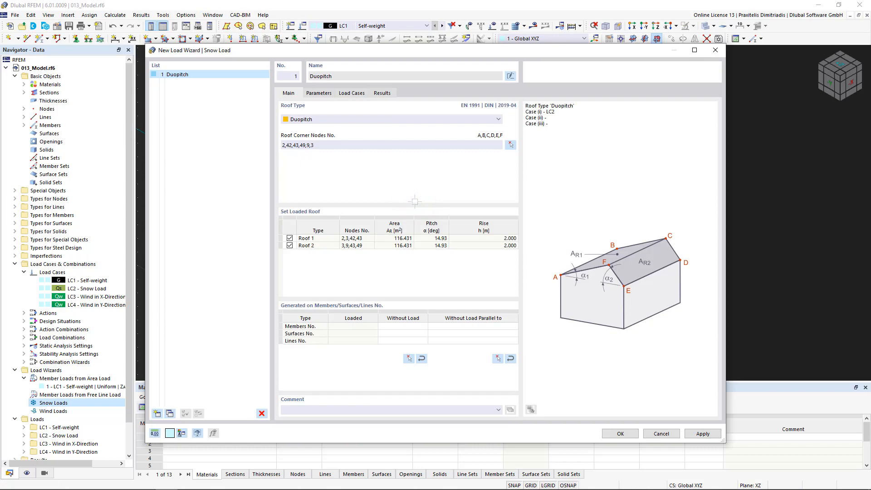
Generate the missing load cases for snow cases (ii) and (iii), and confirm the snow load wizard
left_click(290, 238)
left_click(291, 238)
left_click(326, 95)
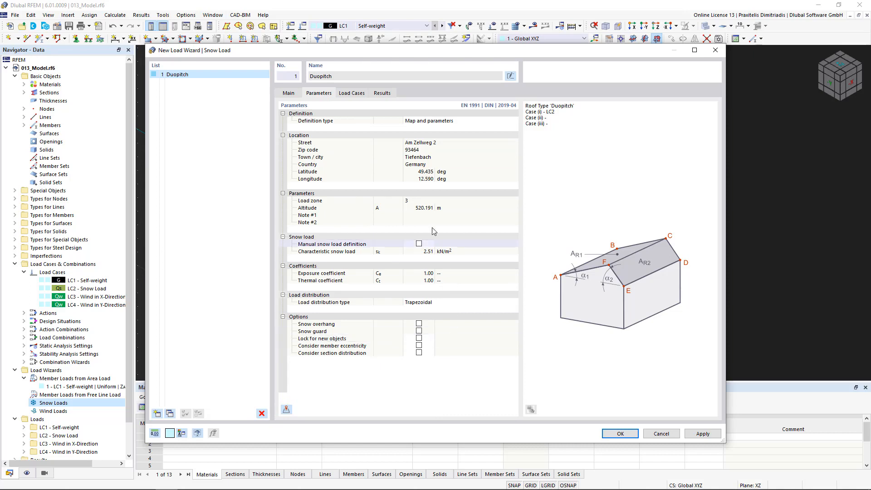
left_click(344, 94)
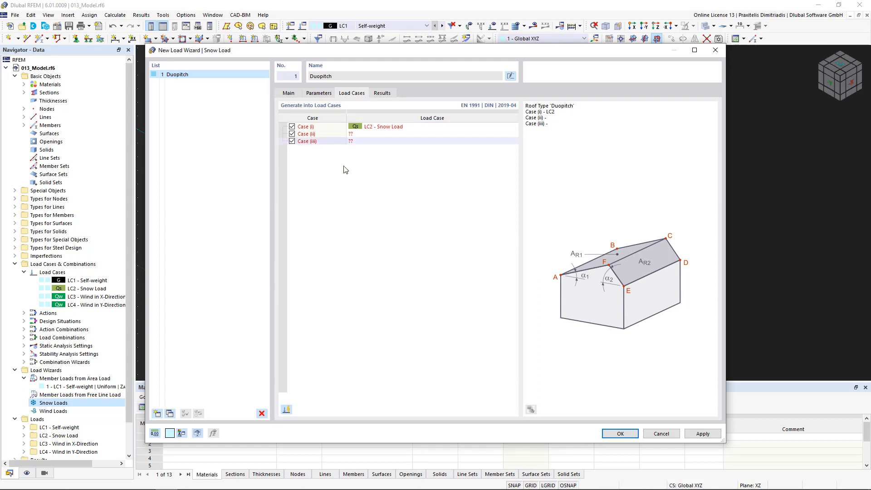
left_click(286, 414)
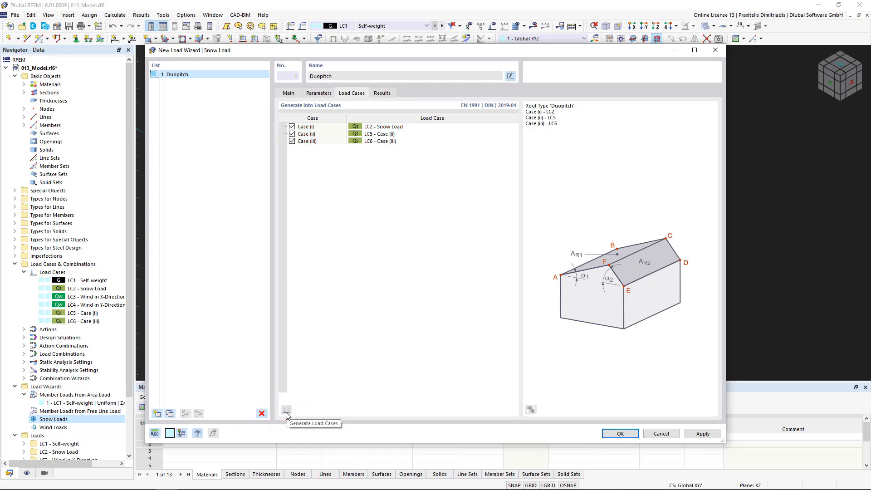
left_click(615, 433)
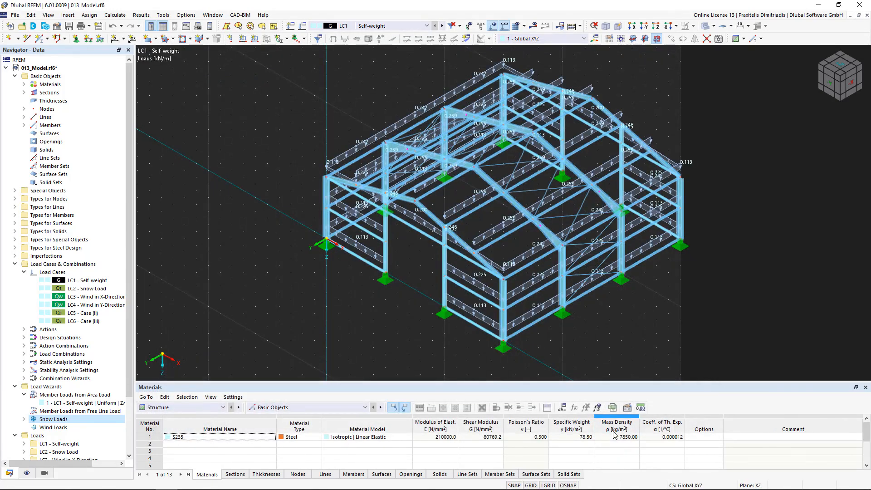
Display the generated snow loads of load cases LC2, LC5 and LC6 on the model one after another
left_click(427, 26)
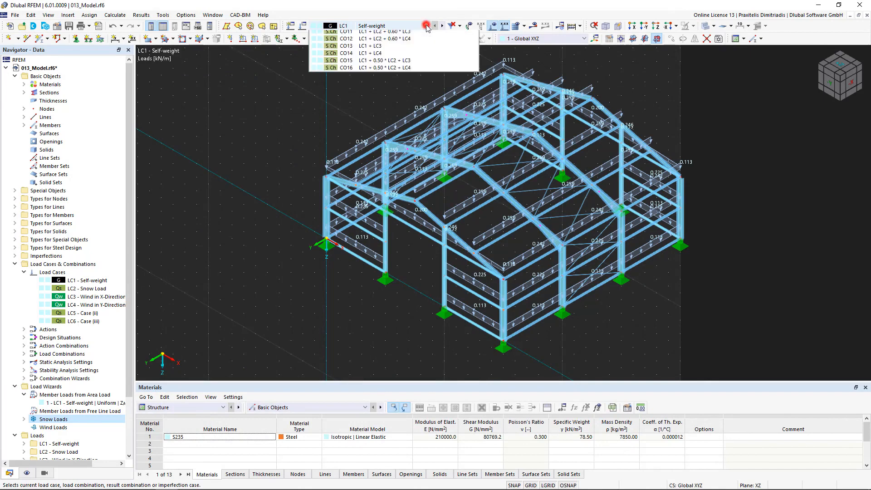
left_click(424, 39)
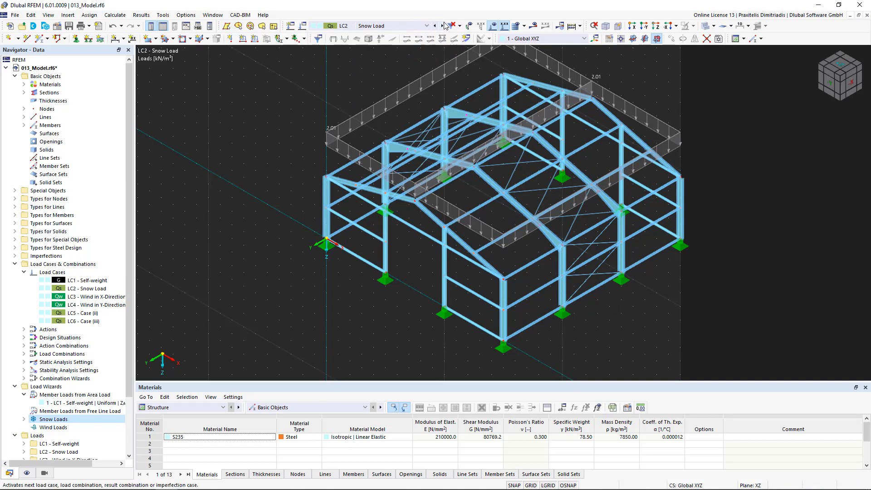
left_click(427, 26)
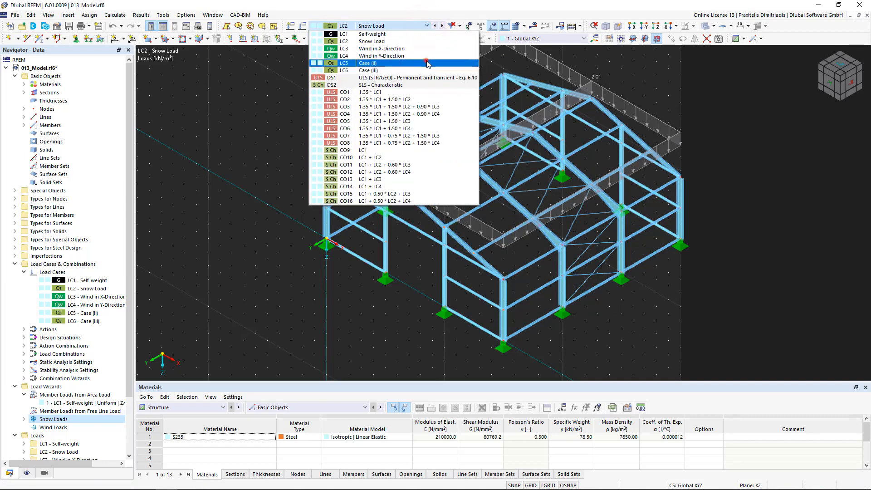
left_click(424, 63)
left_click(444, 26)
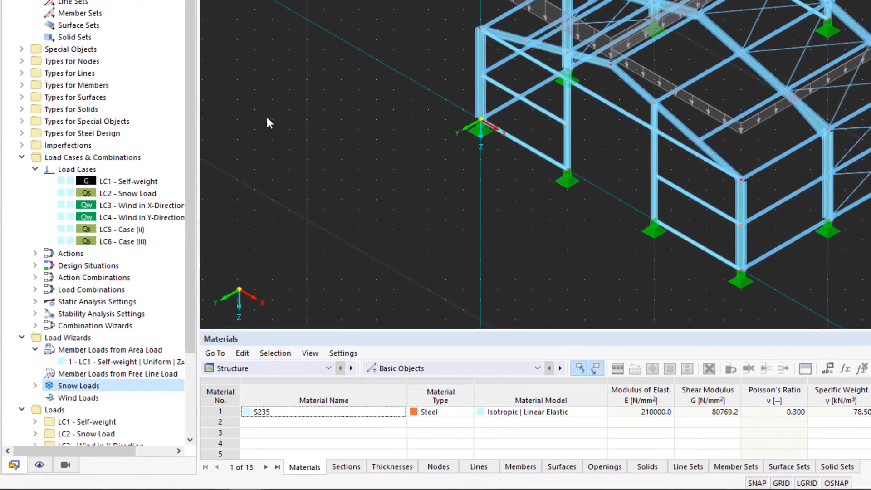
Create a new wind load wizard entry with the Duopitch roof type
left_click(100, 397)
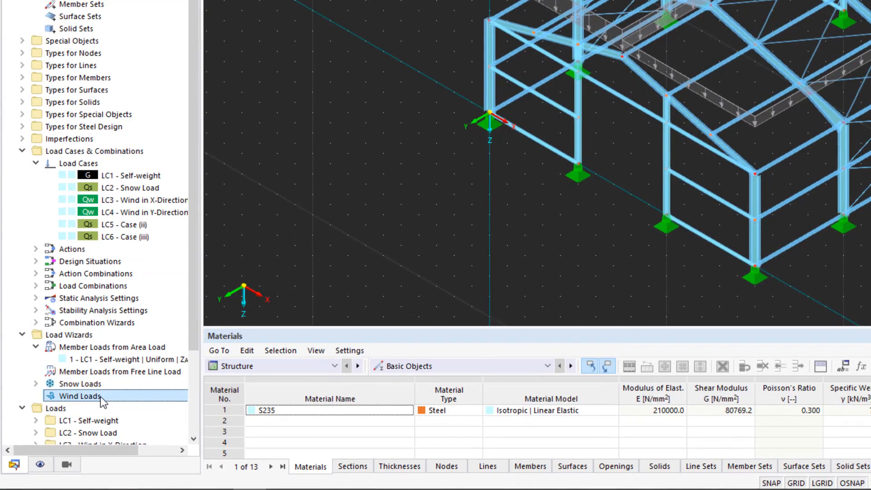
double_click(100, 397)
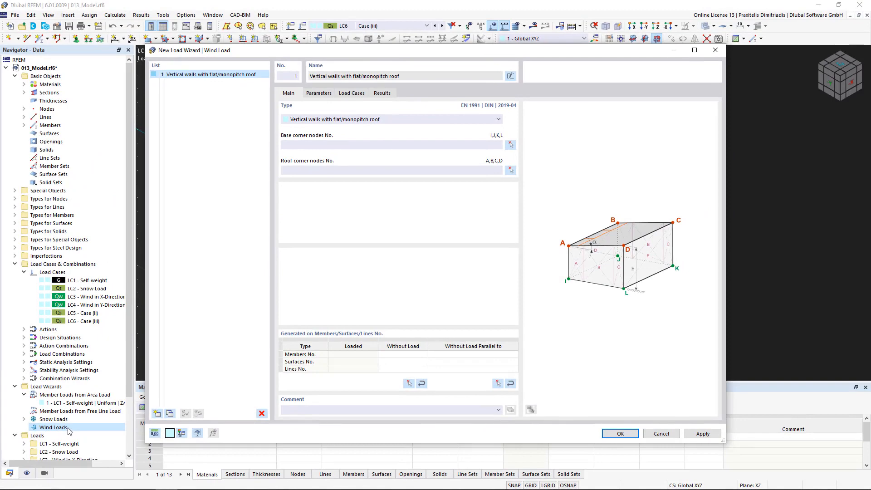
left_click(439, 121)
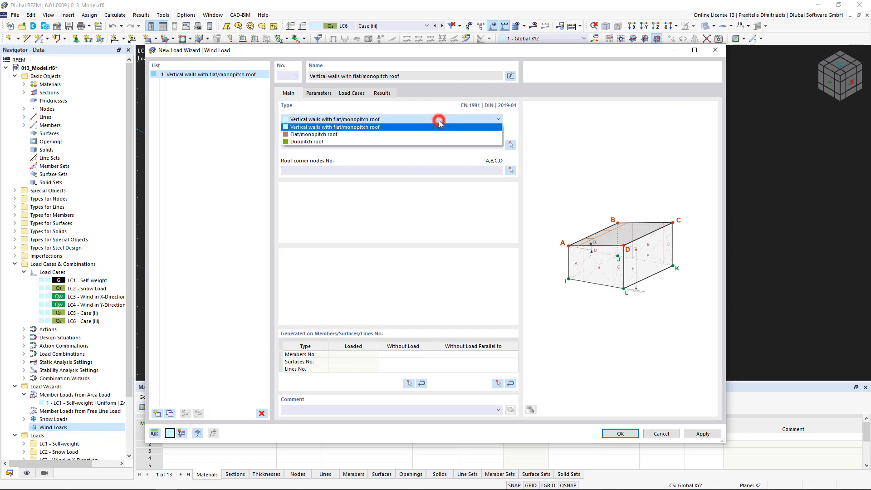
left_click(439, 142)
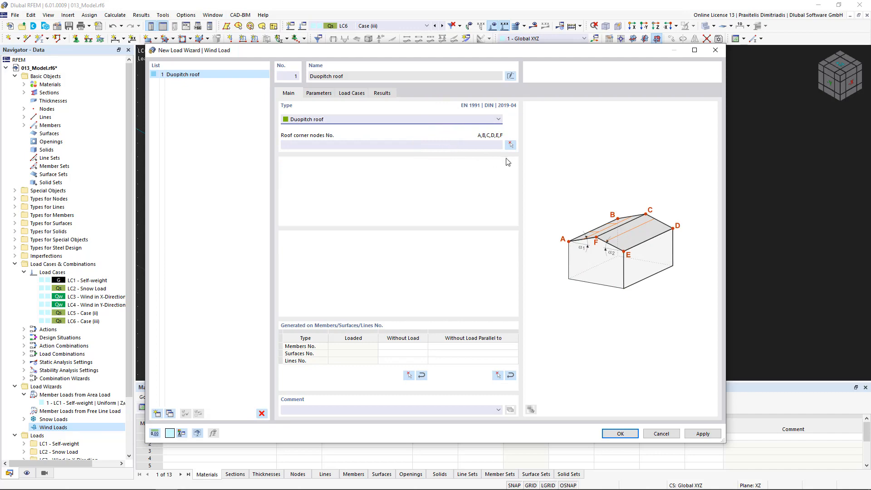
Hide the load display and assign nodes 2, 42, 43, 49, 9 and 3 as roof corners A to F of the wind load
left_click(510, 144)
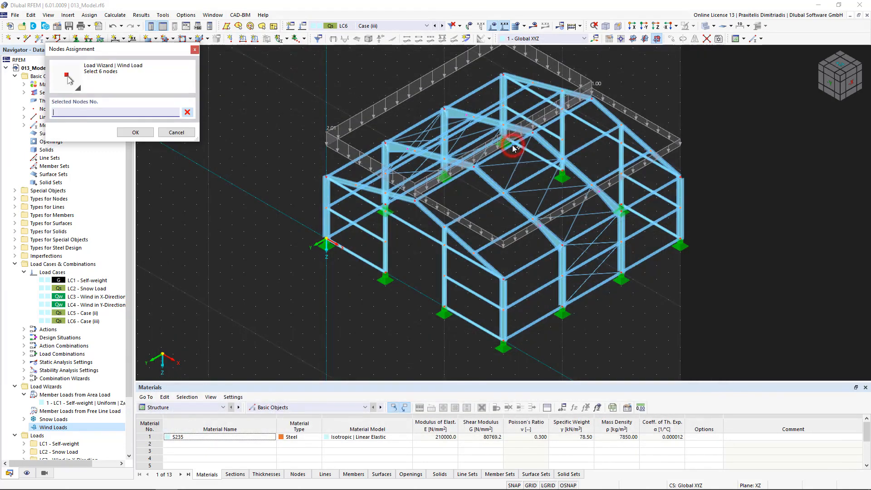
left_click(492, 26)
left_click(325, 176)
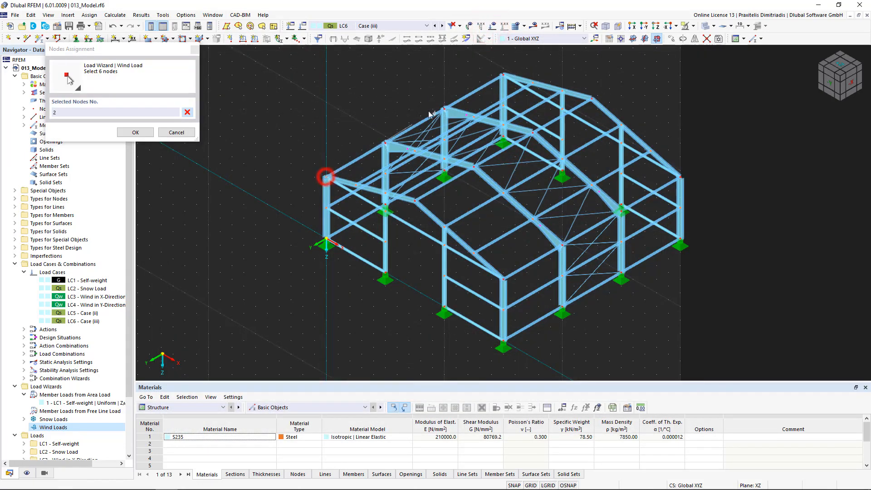
left_click(502, 75)
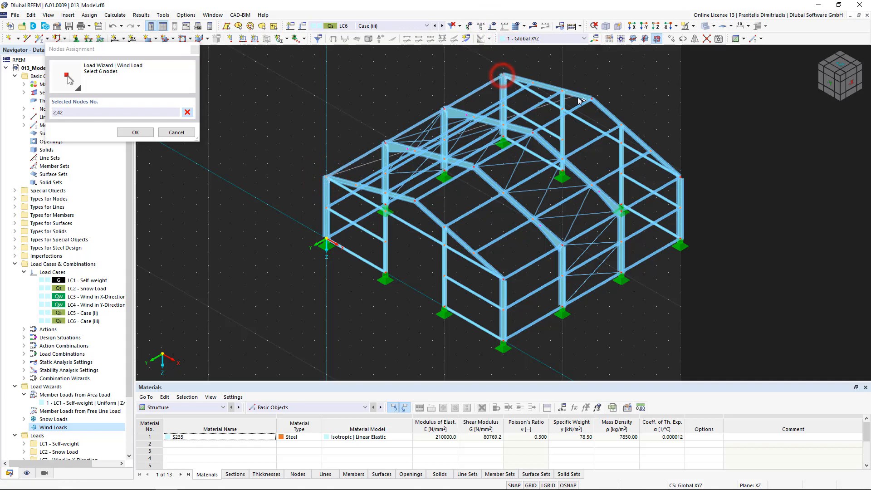
left_click(592, 97)
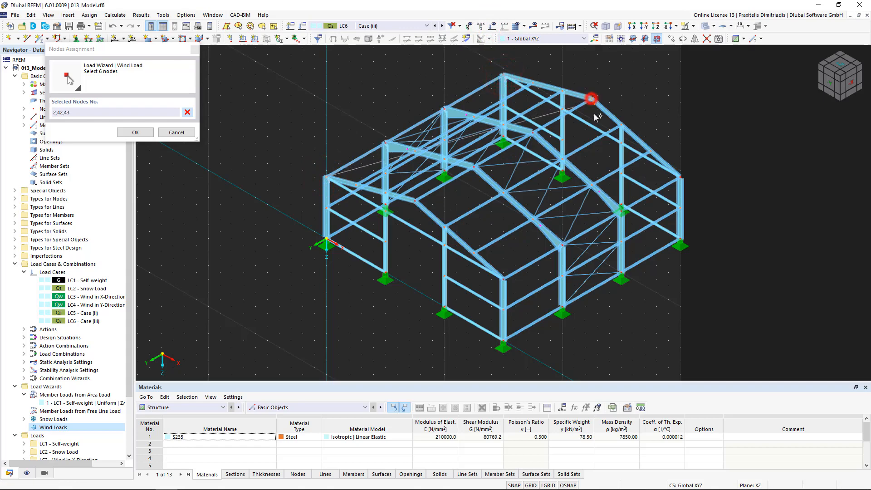
left_click(679, 177)
left_click(503, 279)
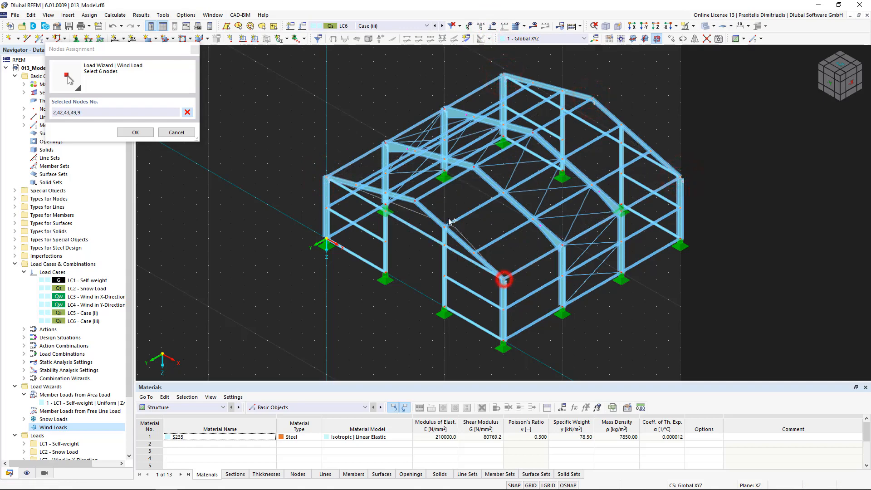
left_click(415, 200)
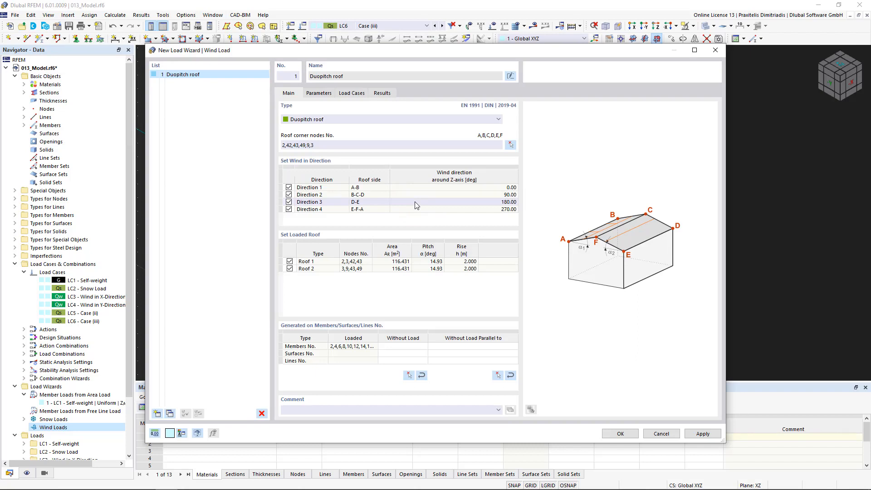
Exclude wind directions 3 and 4 from the wind load, and set the structure height to 10 m
left_click(288, 202)
left_click(289, 209)
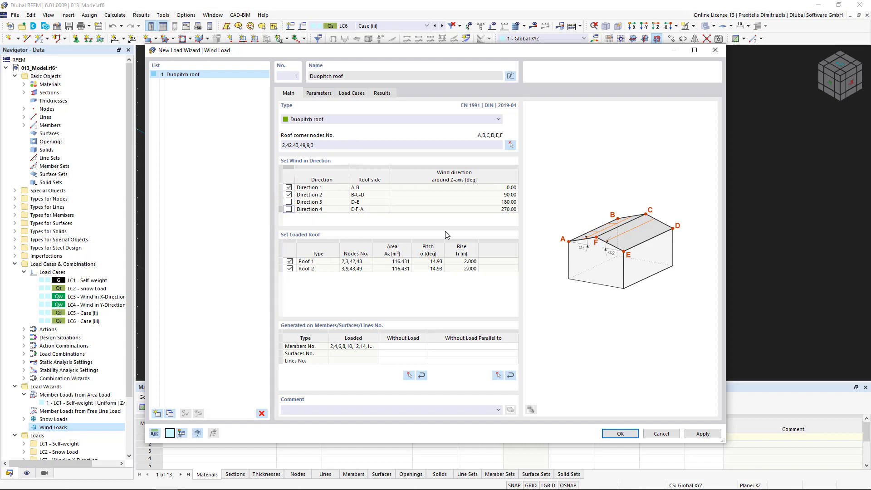
left_click(314, 93)
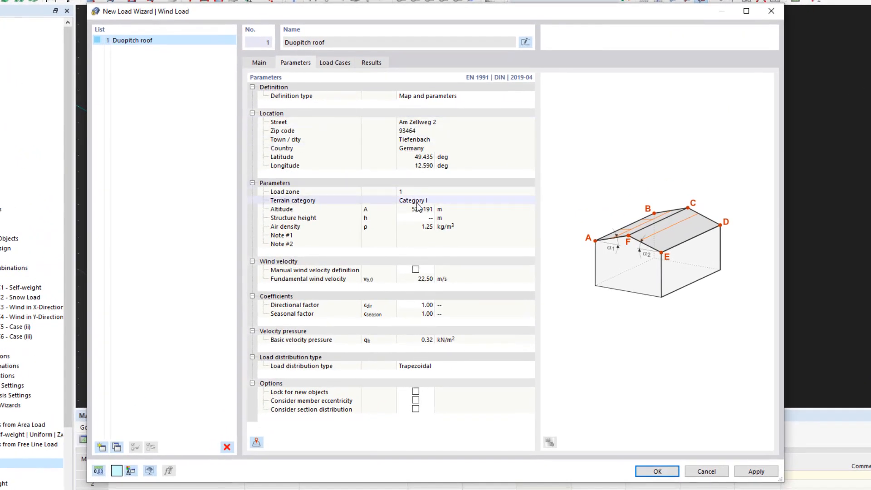
left_click(422, 217)
type("10")
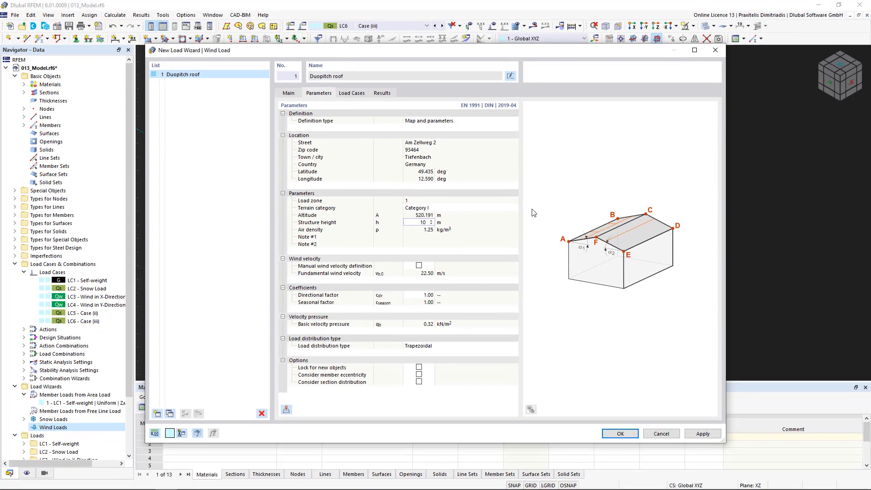
Clear the load cases assigned to cases w+ and w- of wind direction 1, keeping both cases active
left_click(354, 94)
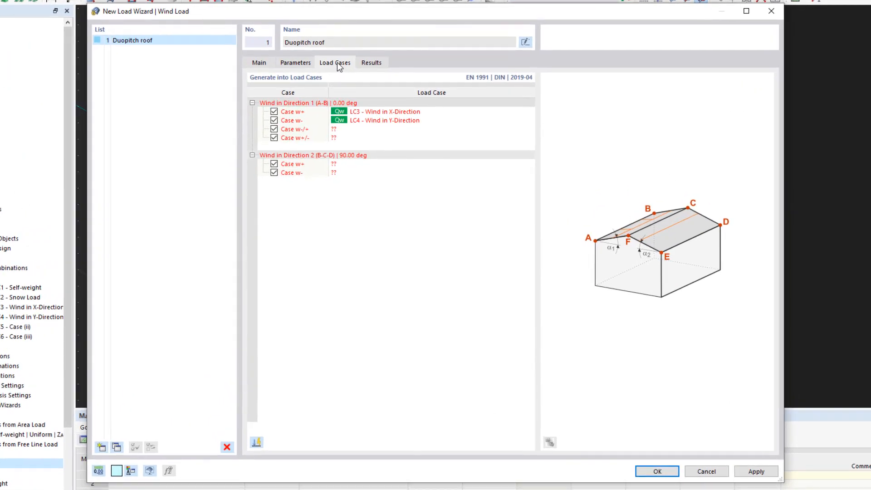
left_click(274, 112)
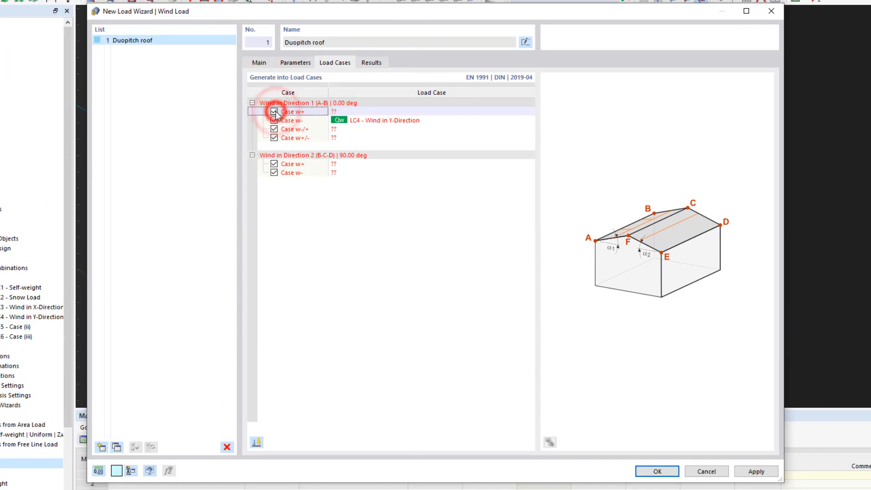
left_click(275, 112)
left_click(274, 120)
left_click(274, 121)
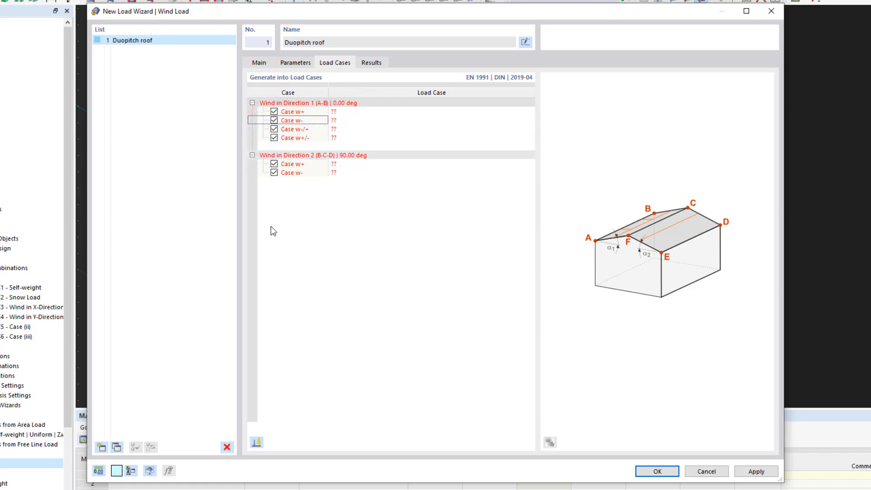
Generate new load cases for all w+ and w- cases of wind directions 1 and 2, and confirm the wind load wizard
left_click(257, 444)
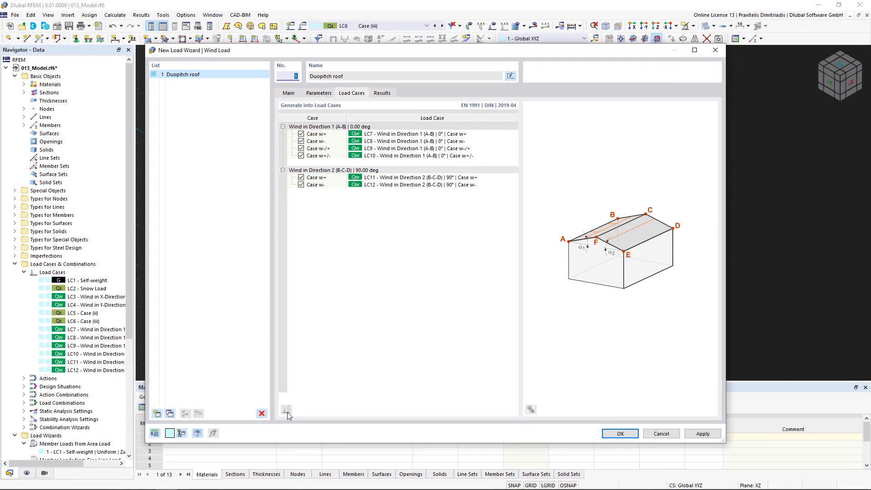
left_click(614, 436)
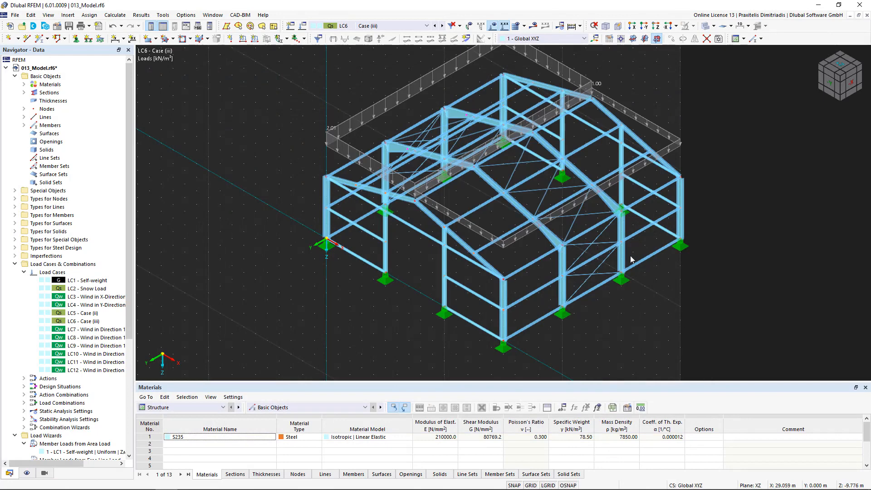
Review the generated wind loads on the model from load case LC8 through LC11, and toggle the load display
left_click(427, 26)
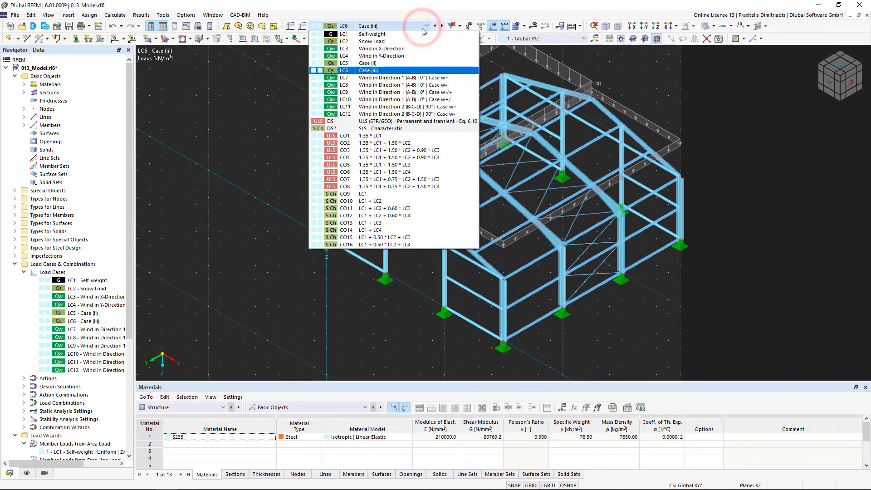
left_click(417, 84)
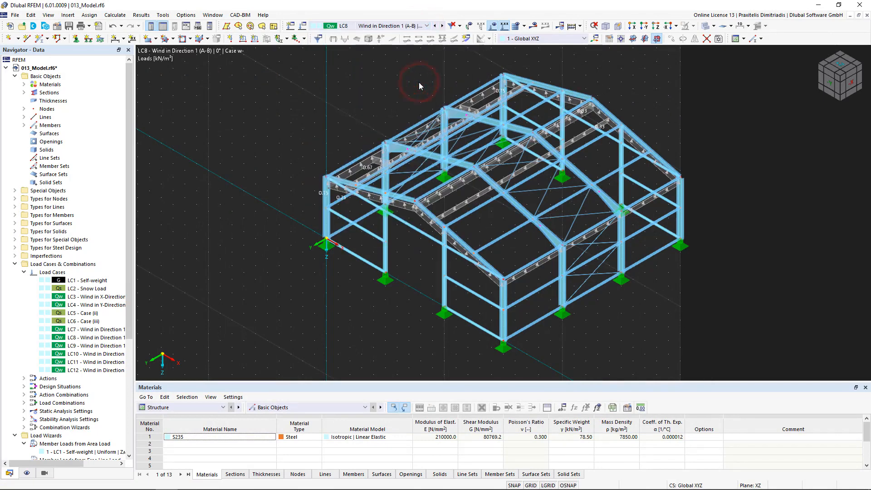
left_click(442, 26)
left_click(442, 26)
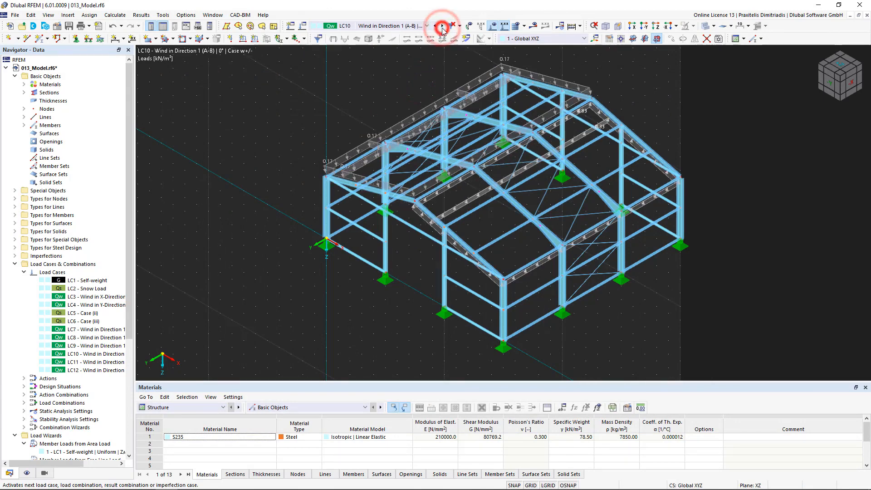
left_click(442, 27)
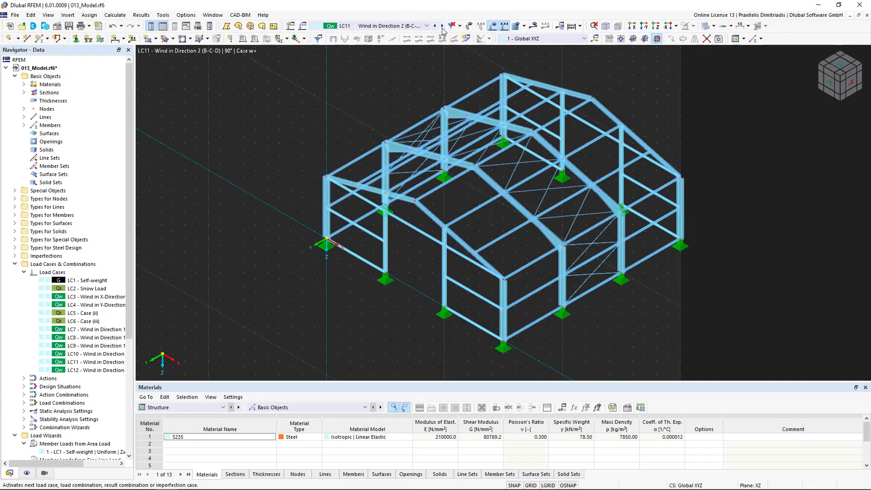
left_click(493, 25)
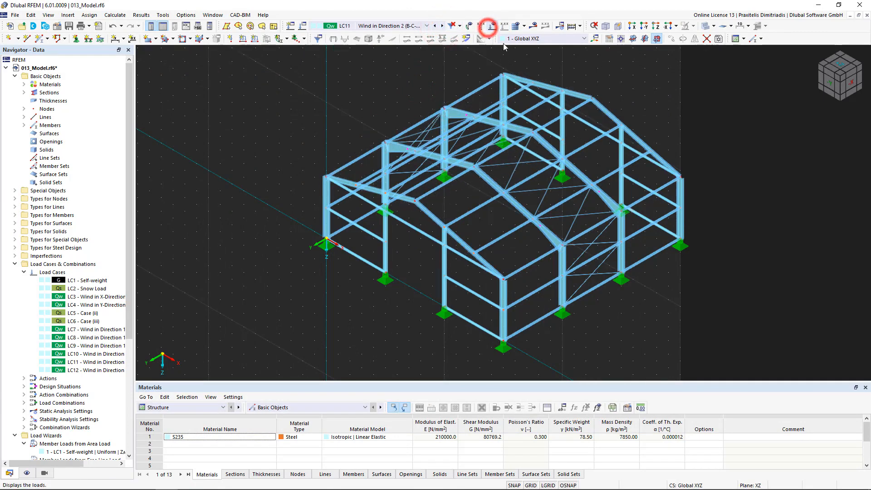